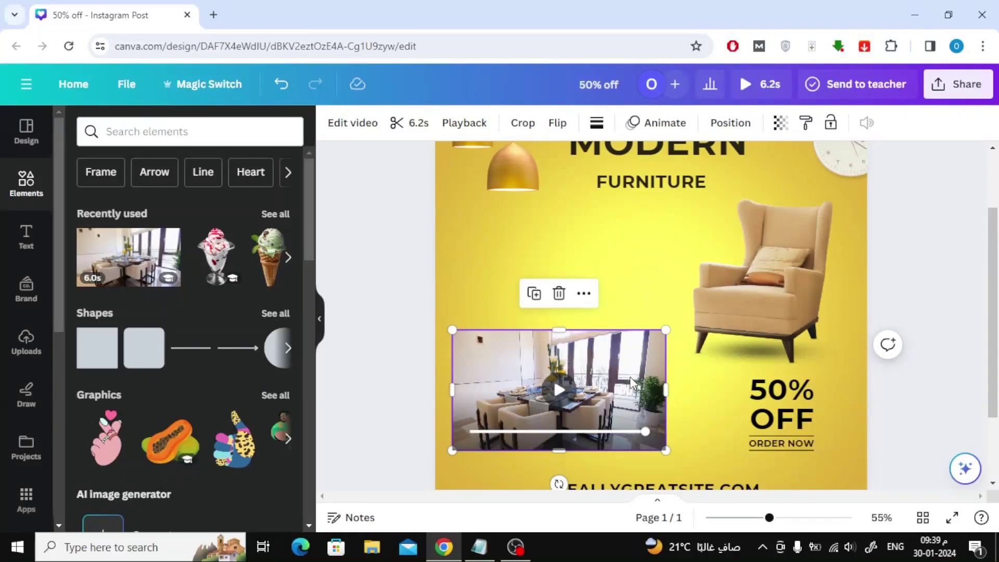
pyautogui.scroll(2, 631, 382)
pyautogui.scroll(-2, 631, 383)
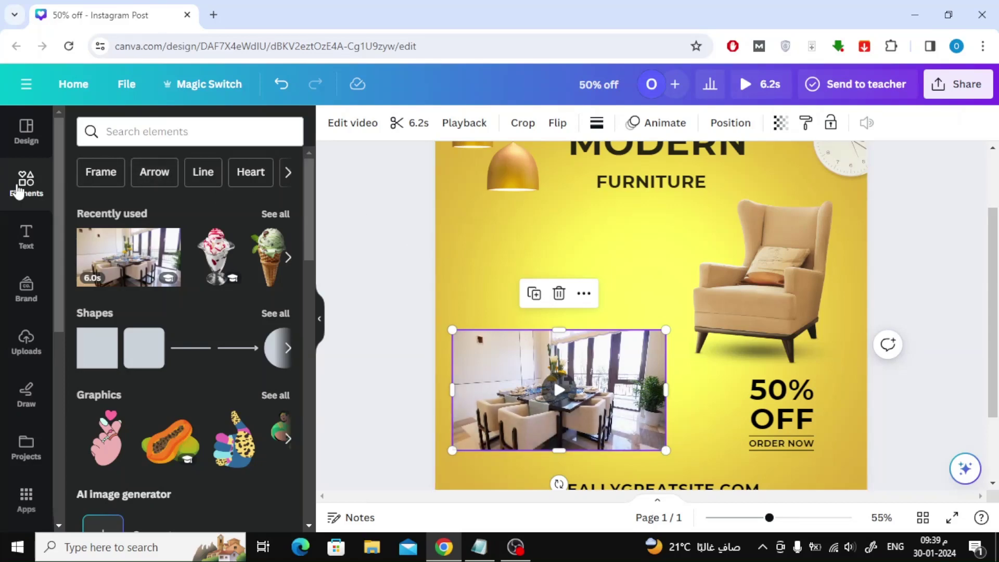
pyautogui.scroll(-3, 187, 312)
pyautogui.scroll(-3, 188, 312)
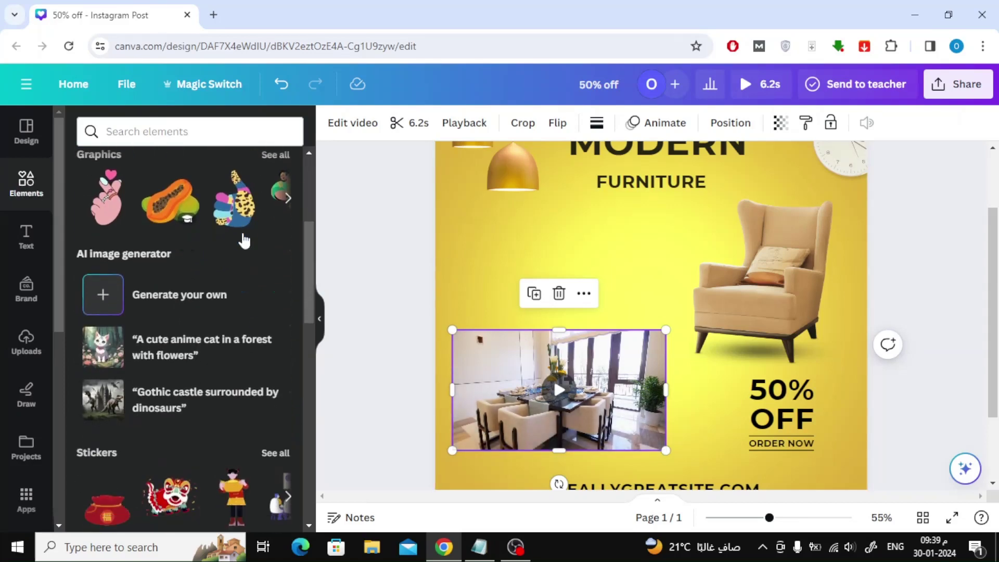
pyautogui.scroll(-3, 187, 313)
pyautogui.scroll(-3, 219, 273)
pyautogui.scroll(-3, 246, 238)
pyautogui.scroll(-3, 245, 238)
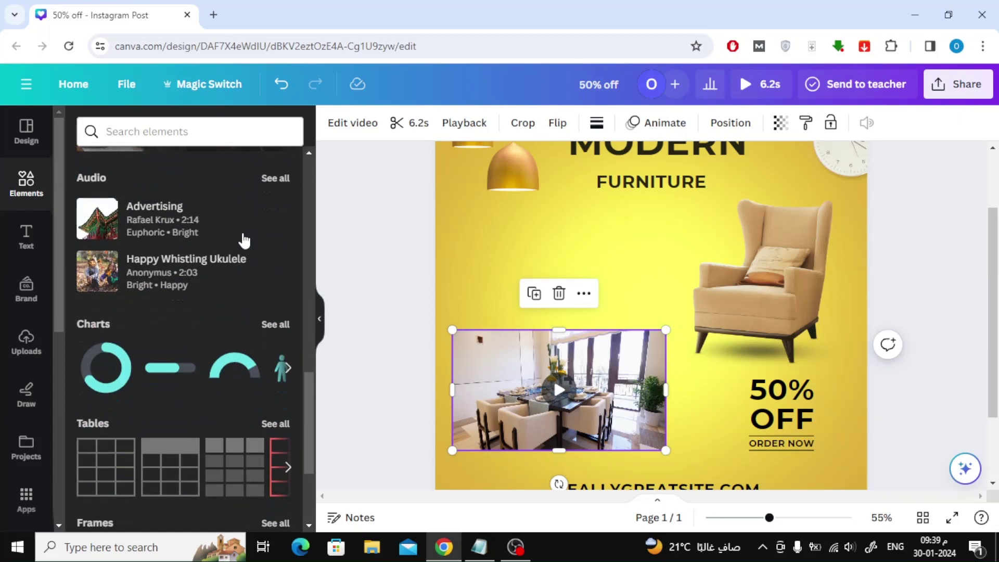
pyautogui.scroll(-3, 246, 238)
pyautogui.scroll(-2, 245, 238)
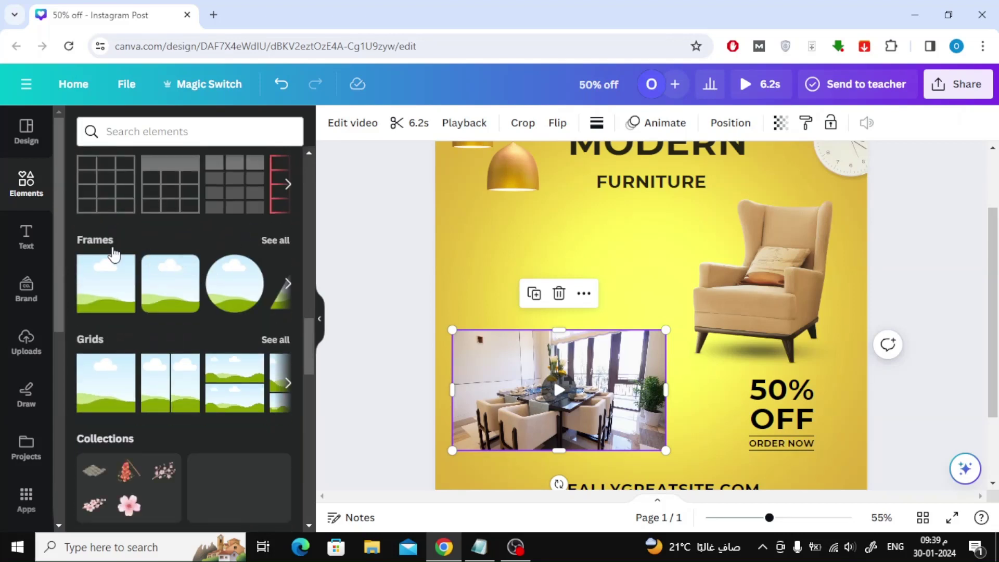
# - Show all Frames, including circles, film strips, devices and paper shapes
pyautogui.click(276, 241)
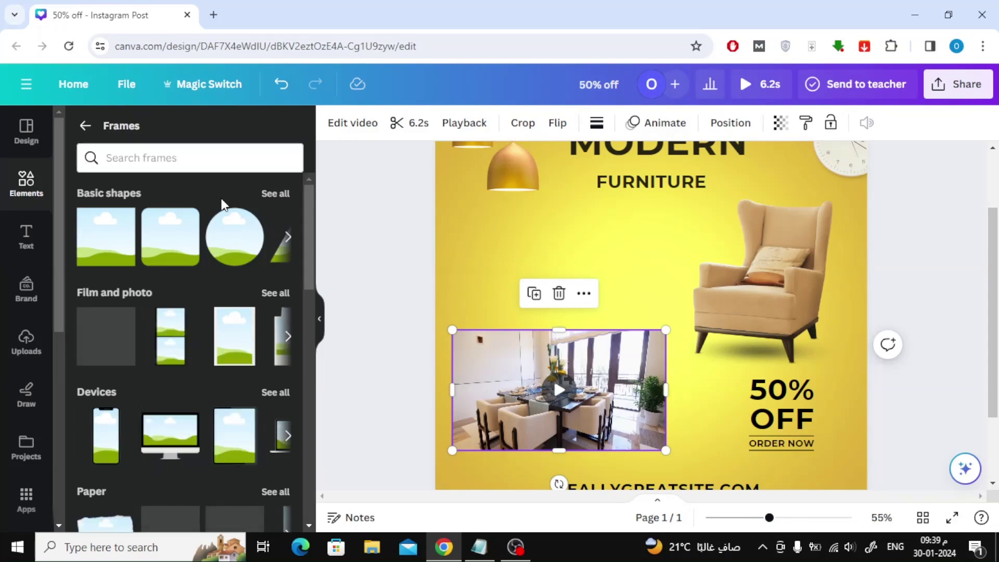
# - Add a shrunken circle frame above the dining-room video and drop the video into it
pyautogui.click(235, 239)
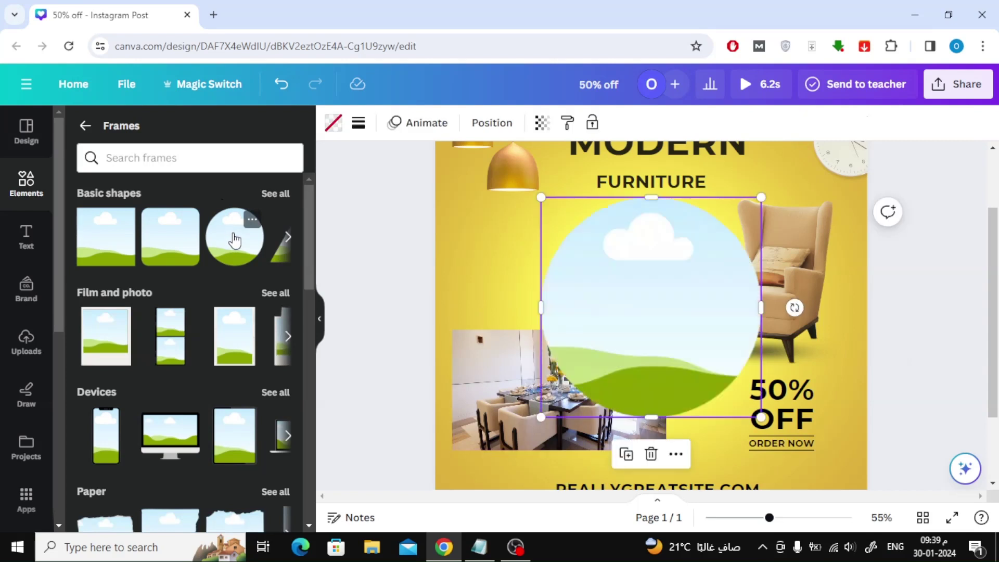
pyautogui.moveTo(540, 417); pyautogui.dragTo(614, 340)
pyautogui.moveTo(708, 266); pyautogui.dragTo(570, 269)
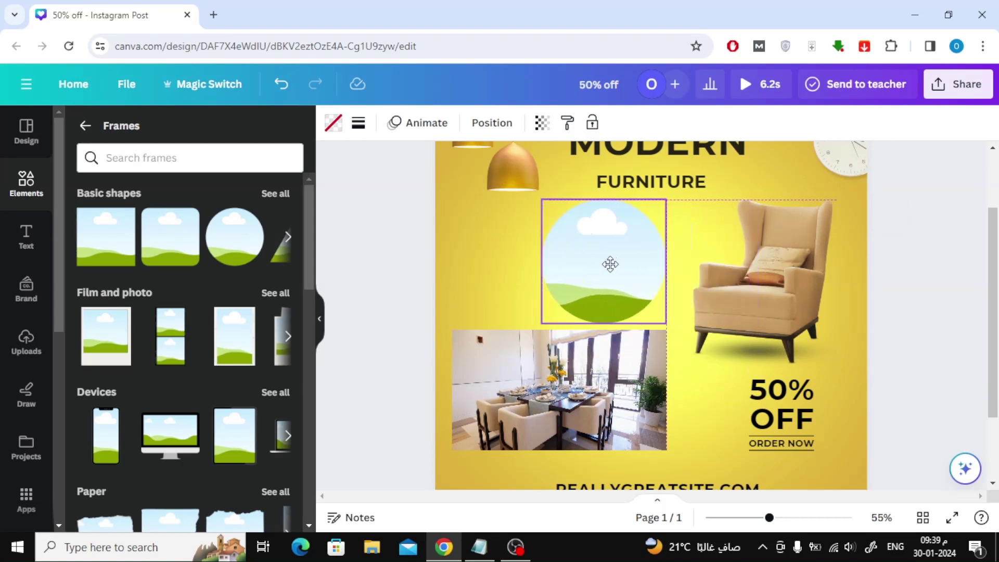
pyautogui.click(620, 402)
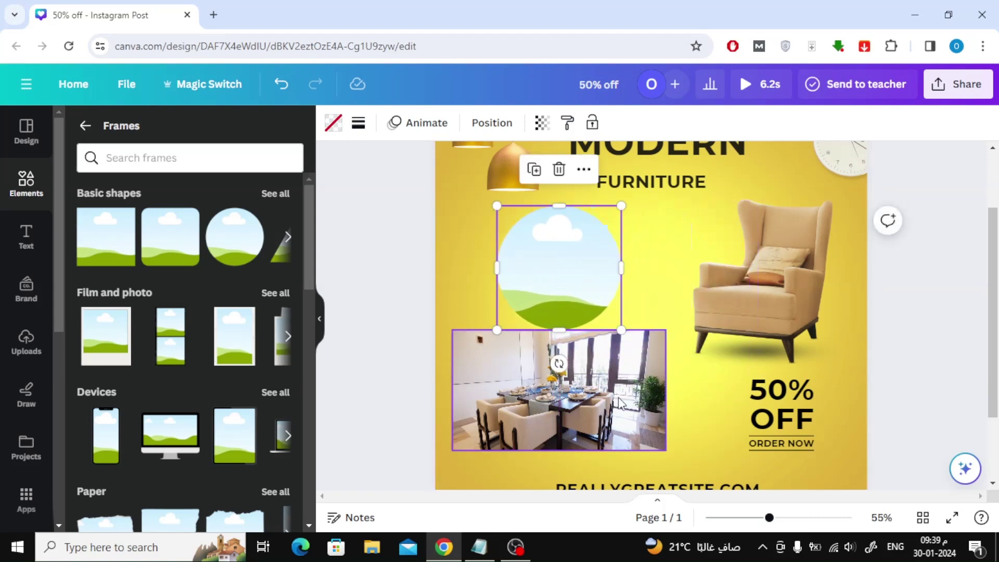
pyautogui.moveTo(621, 402)
pyautogui.mouseDown()
pyautogui.moveTo(575, 287)
pyautogui.moveTo(607, 304)
pyautogui.mouseUp()
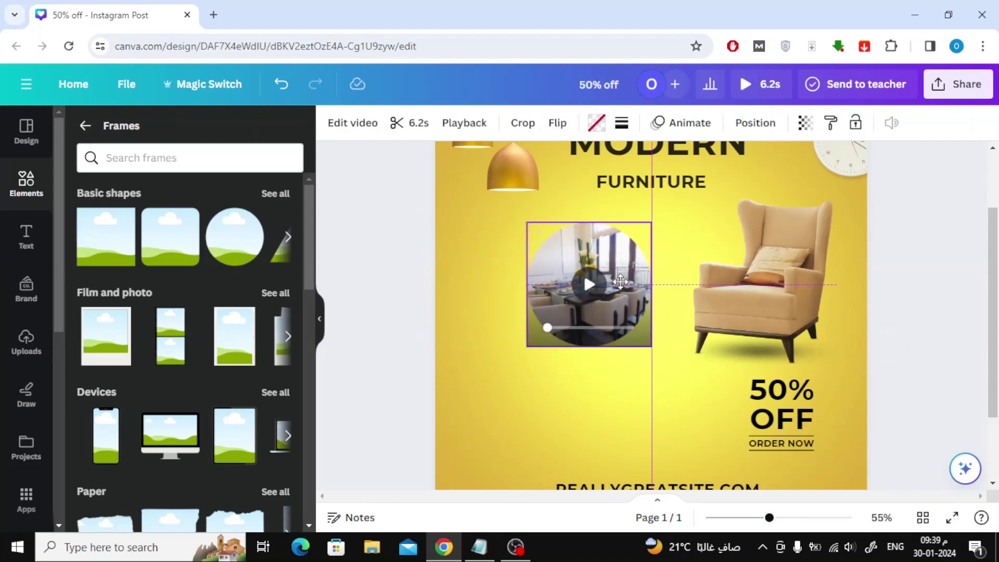
# - Enlarge the circular video from its bottom-left corner to fill the space beside the armchair
pyautogui.click(546, 416)
pyautogui.click(547, 329)
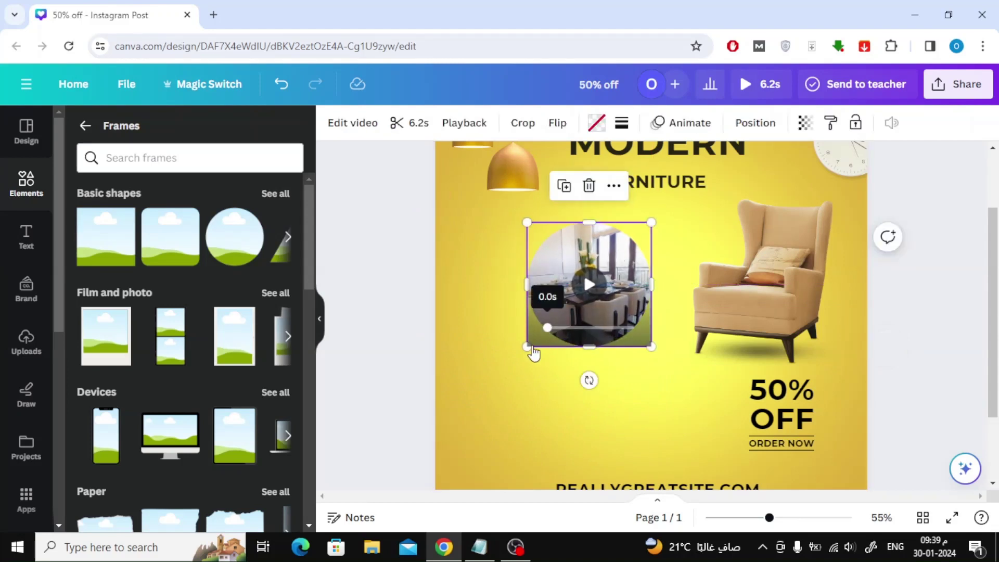
pyautogui.moveTo(526, 346); pyautogui.dragTo(451, 421)
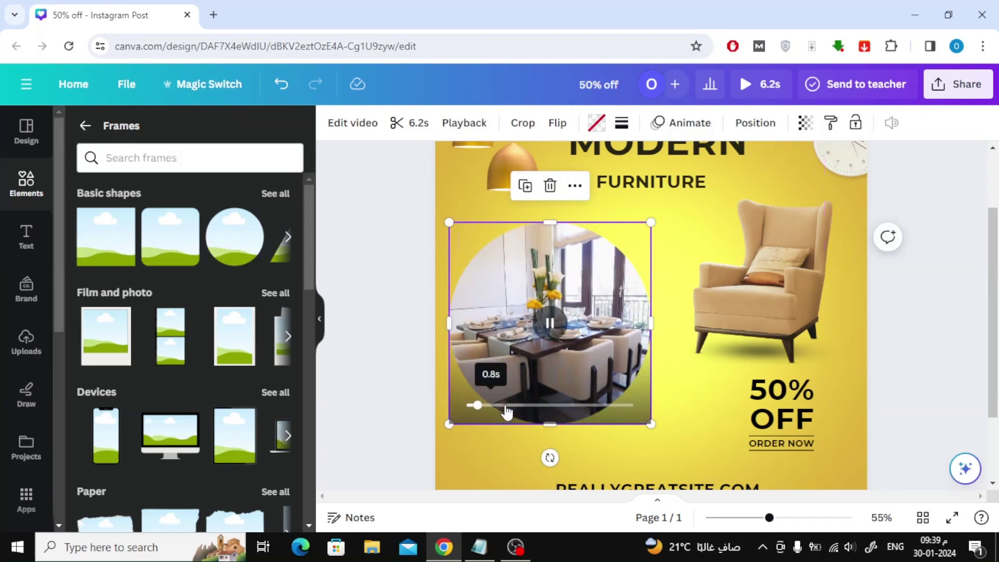
# - Play the dining-room video inside the circle
pyautogui.click(703, 400)
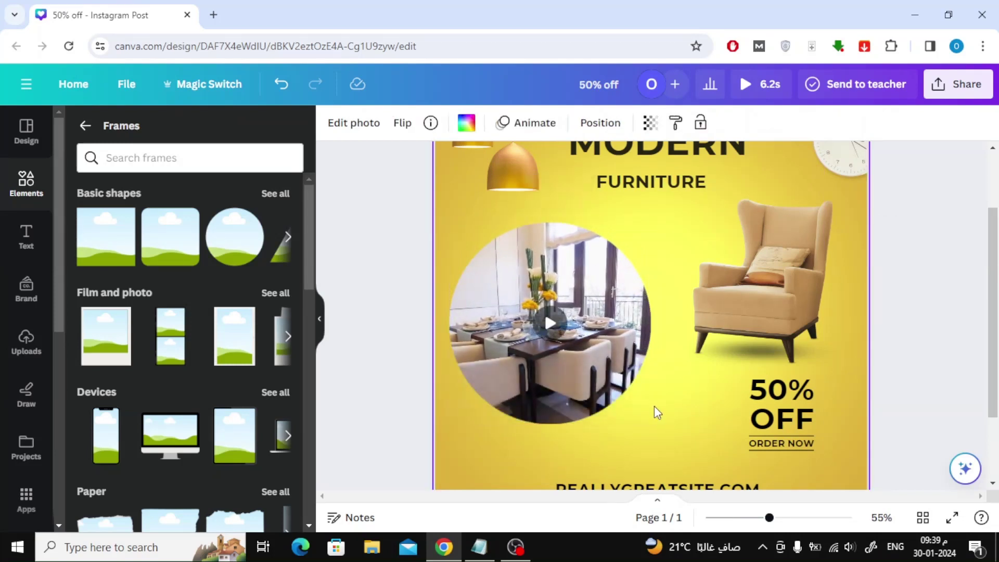
pyautogui.click(589, 373)
pyautogui.click(549, 327)
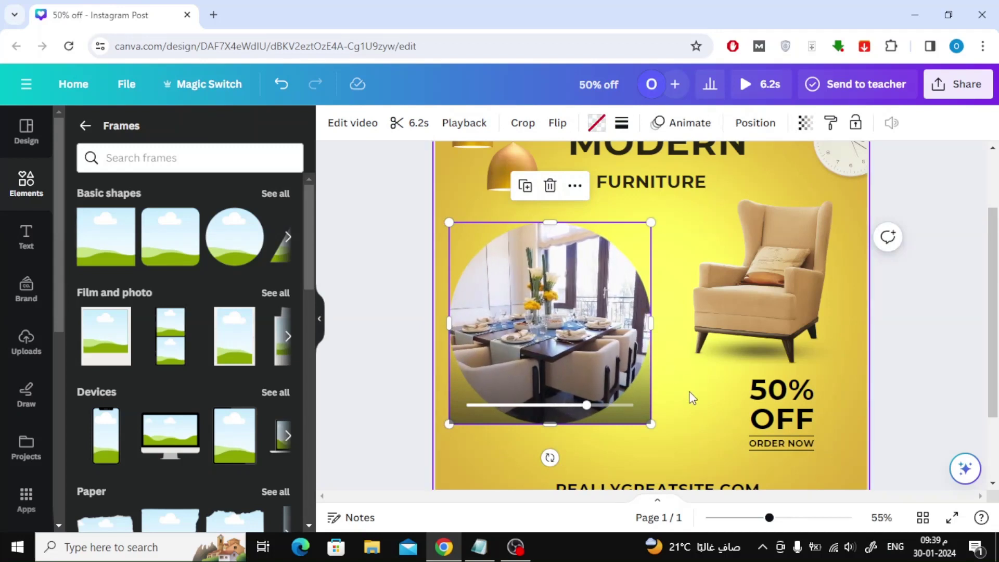
# - Pause the video, shift the footage left to center the table, and scrub to check
pyautogui.click(566, 304)
pyautogui.doubleClick(567, 304)
pyautogui.moveTo(567, 304)
pyautogui.mouseDown()
pyautogui.moveTo(476, 309)
pyautogui.moveTo(667, 311)
pyautogui.moveTo(509, 305)
pyautogui.moveTo(513, 317)
pyautogui.mouseUp()
pyautogui.click(518, 472)
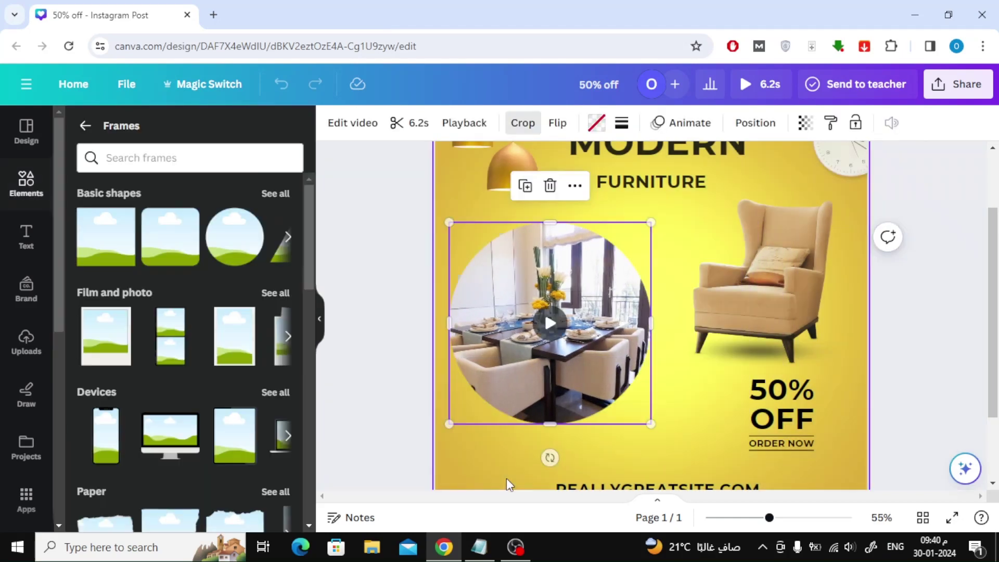
pyautogui.moveTo(607, 405)
pyautogui.mouseDown()
pyautogui.moveTo(472, 406)
pyautogui.moveTo(551, 405)
pyautogui.mouseUp()
pyautogui.click(692, 396)
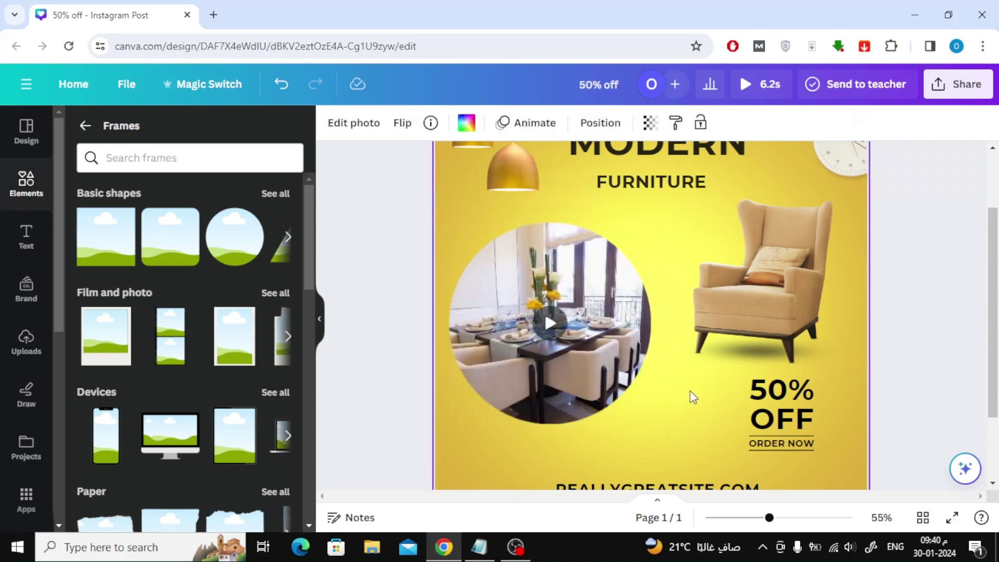
pyautogui.scroll(-3, 692, 396)
pyautogui.scroll(3, 680, 384)
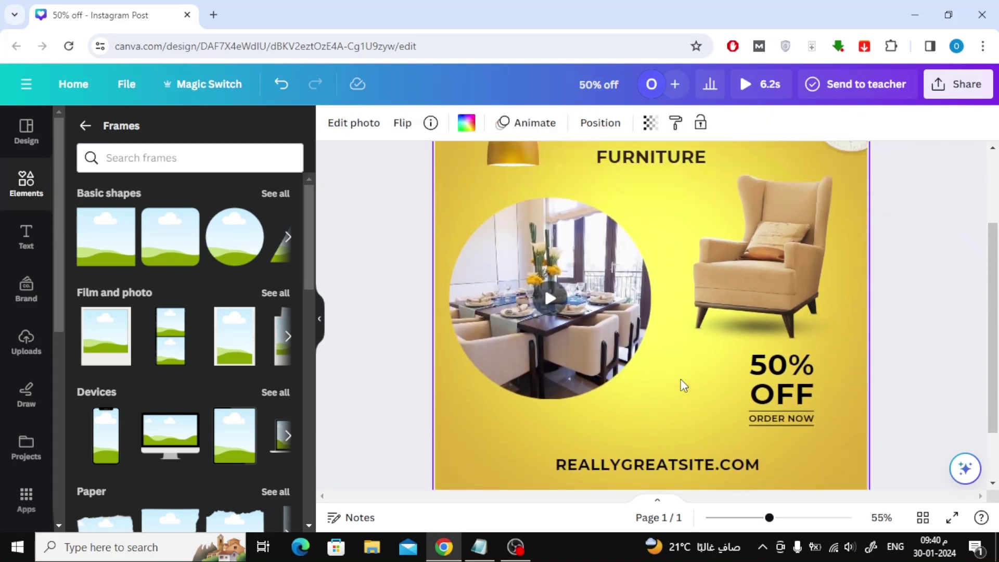
pyautogui.click(550, 298)
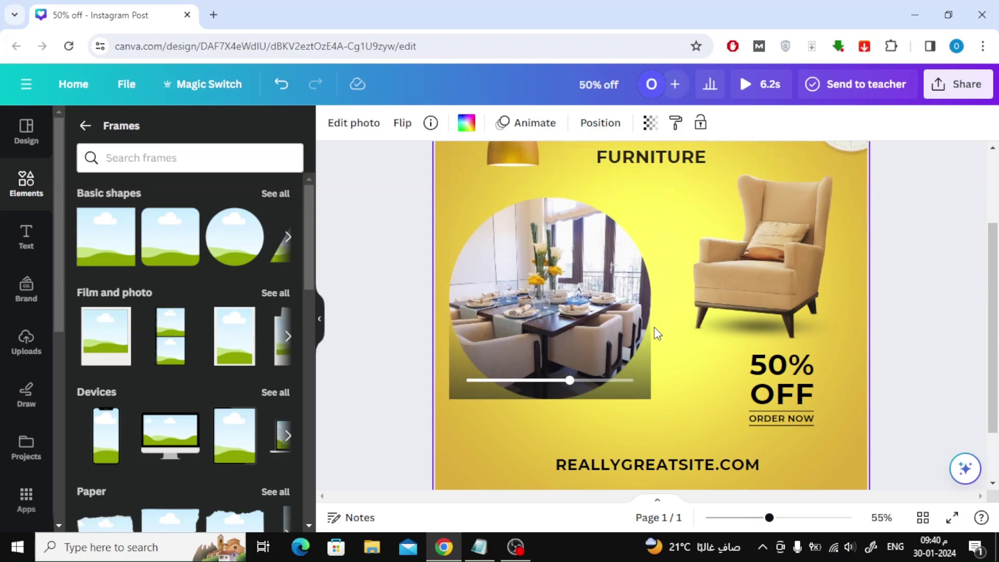